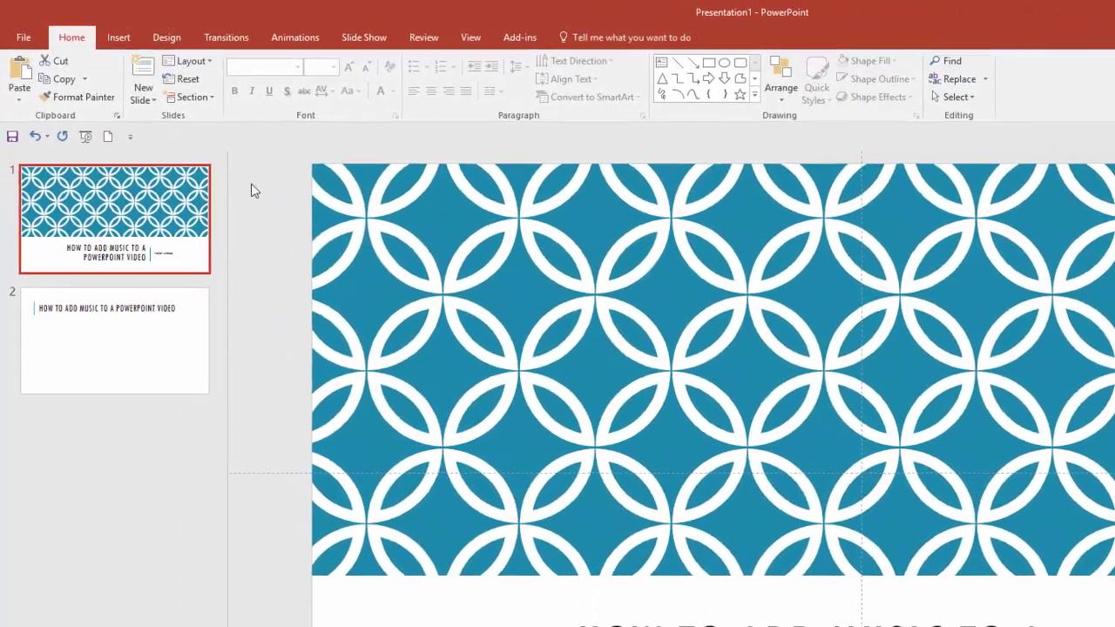
Insert an audio clip from the PC and move its speaker icon to the lower left beside the title.
left_click(120, 37)
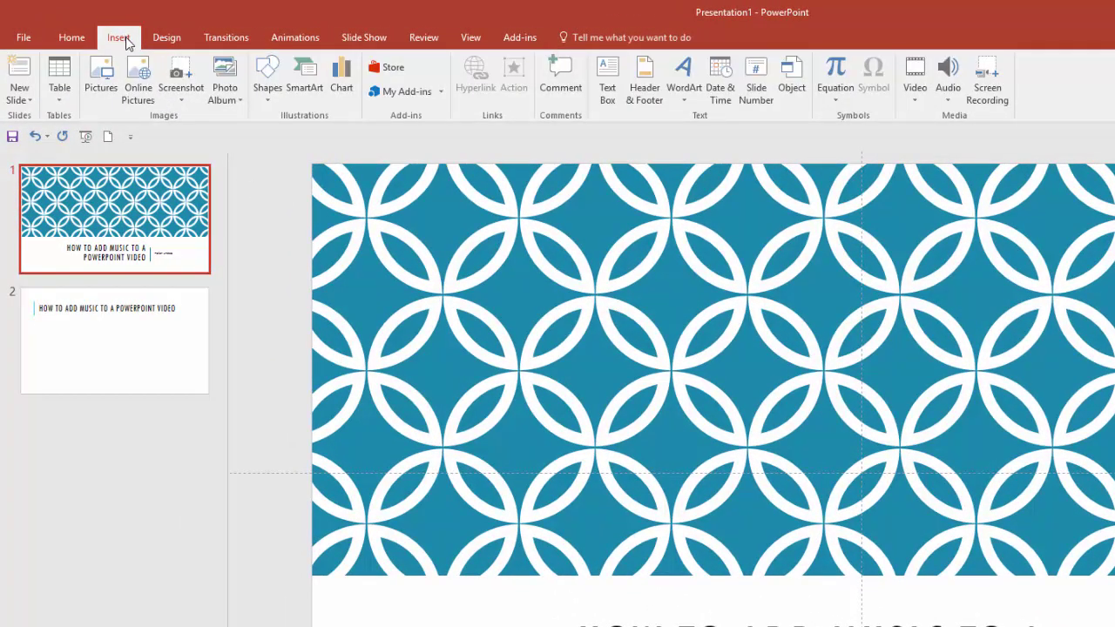
left_click(951, 87)
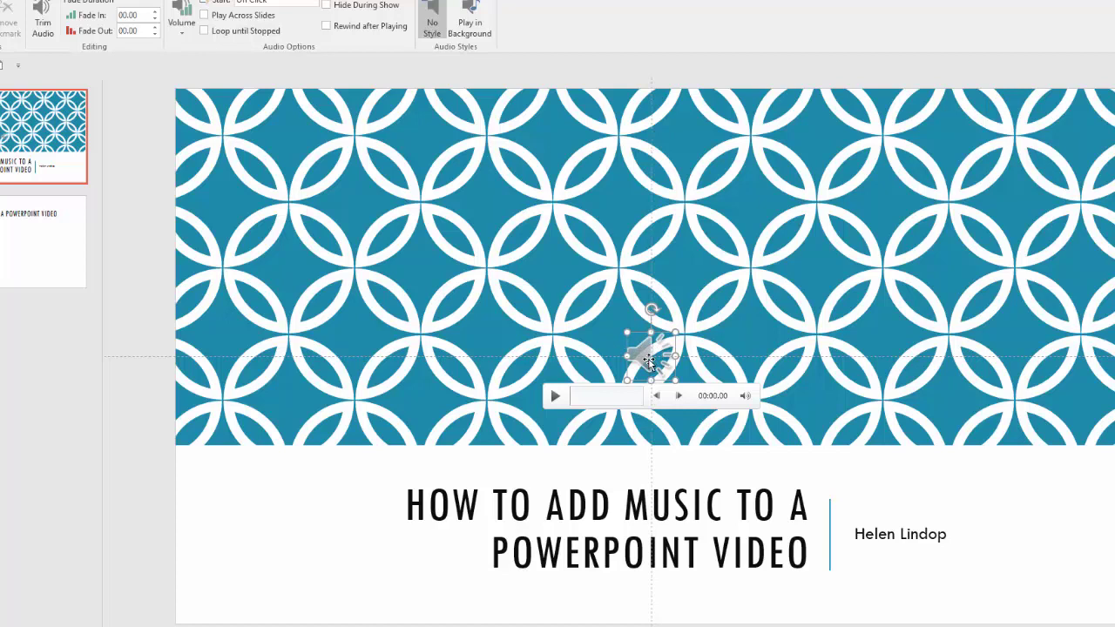
left_click(648, 360)
left_click_drag(648, 360, 292, 542)
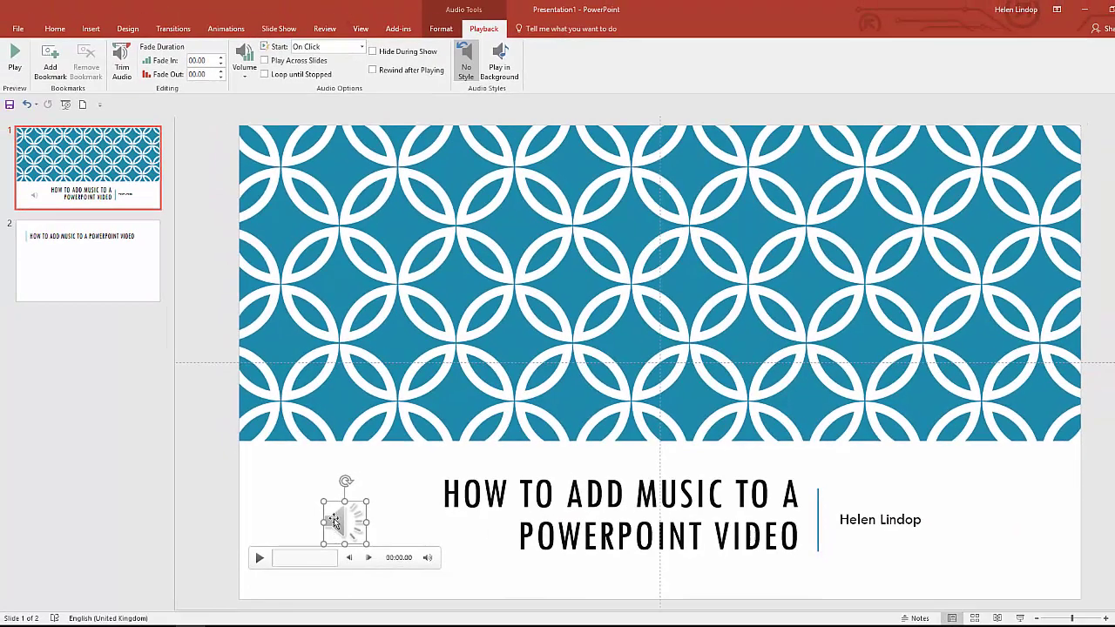
Play the slide show from the beginning, play the clip, advance to slide 2, then end the show.
left_click(288, 32)
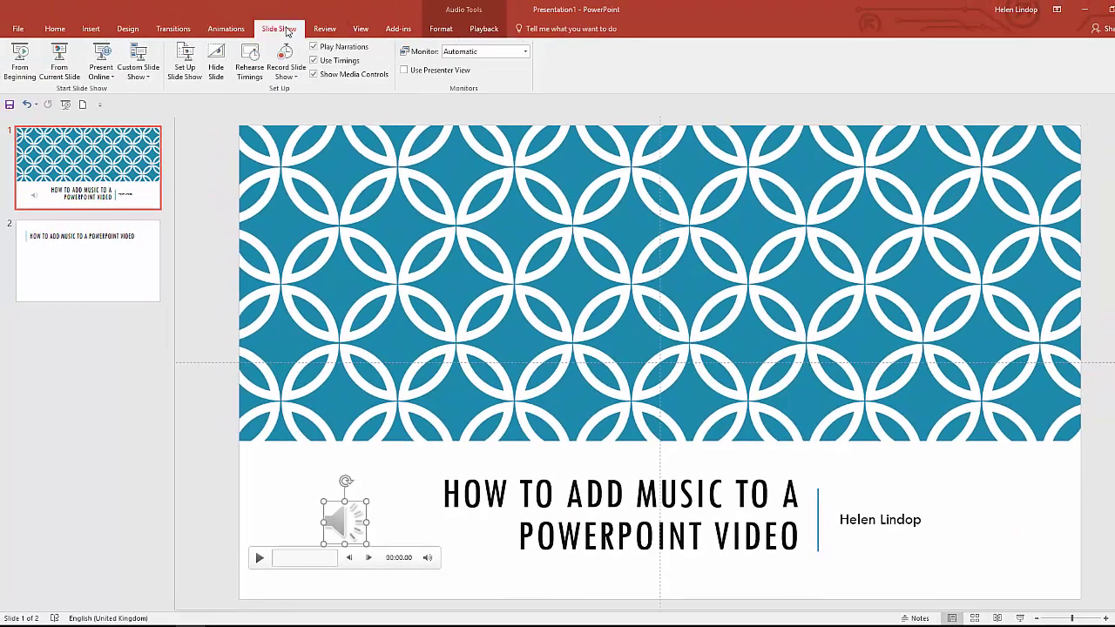
left_click(24, 68)
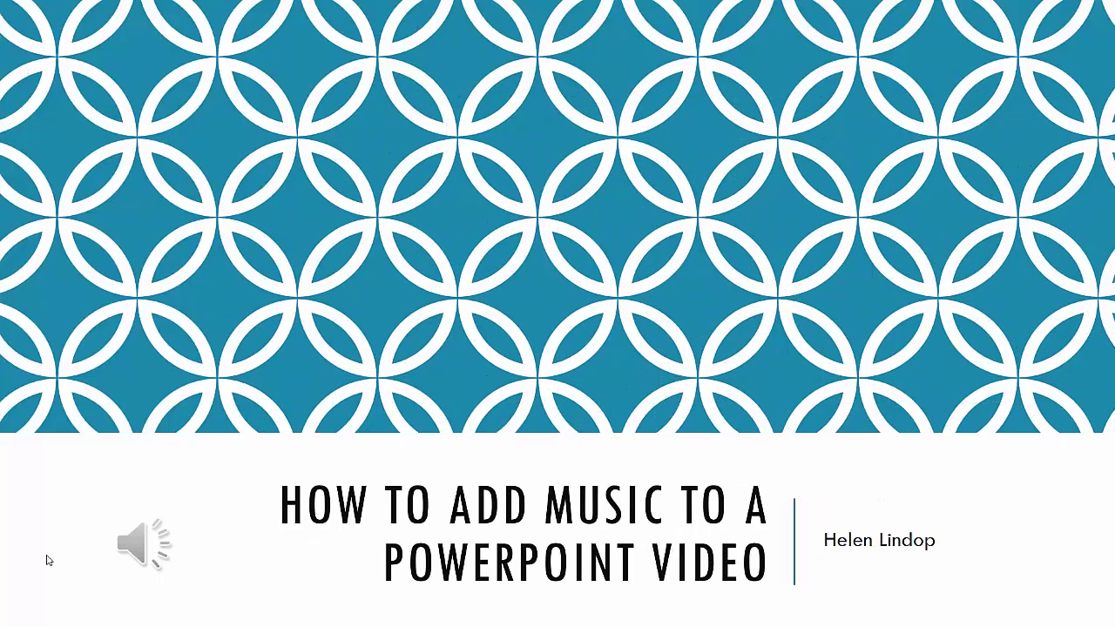
mouse_move(129, 551)
key("Right")
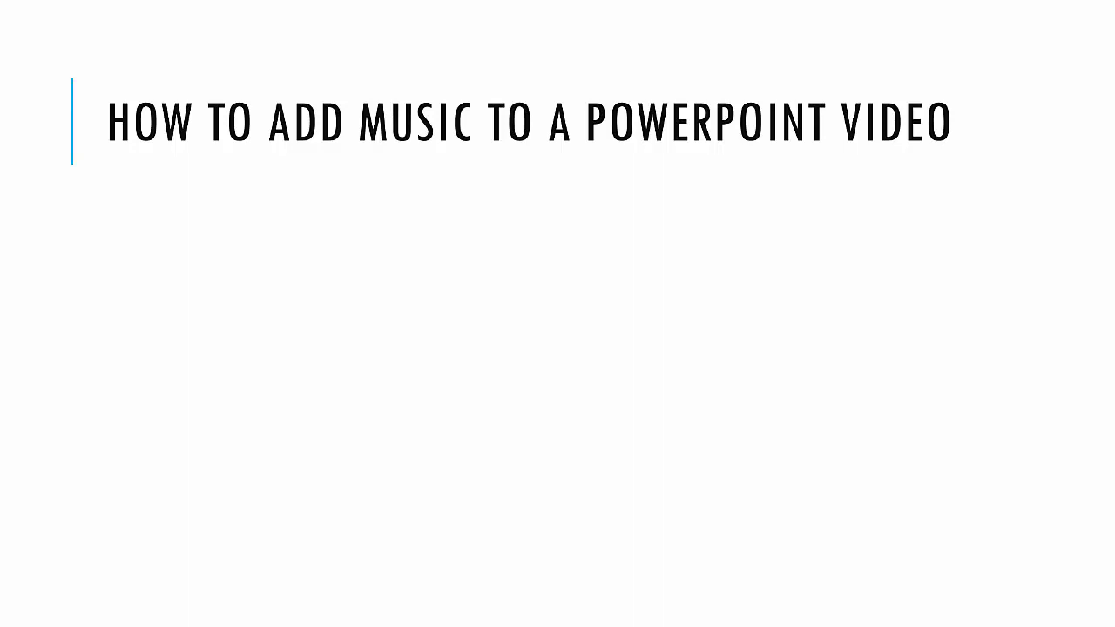
key("Escape")
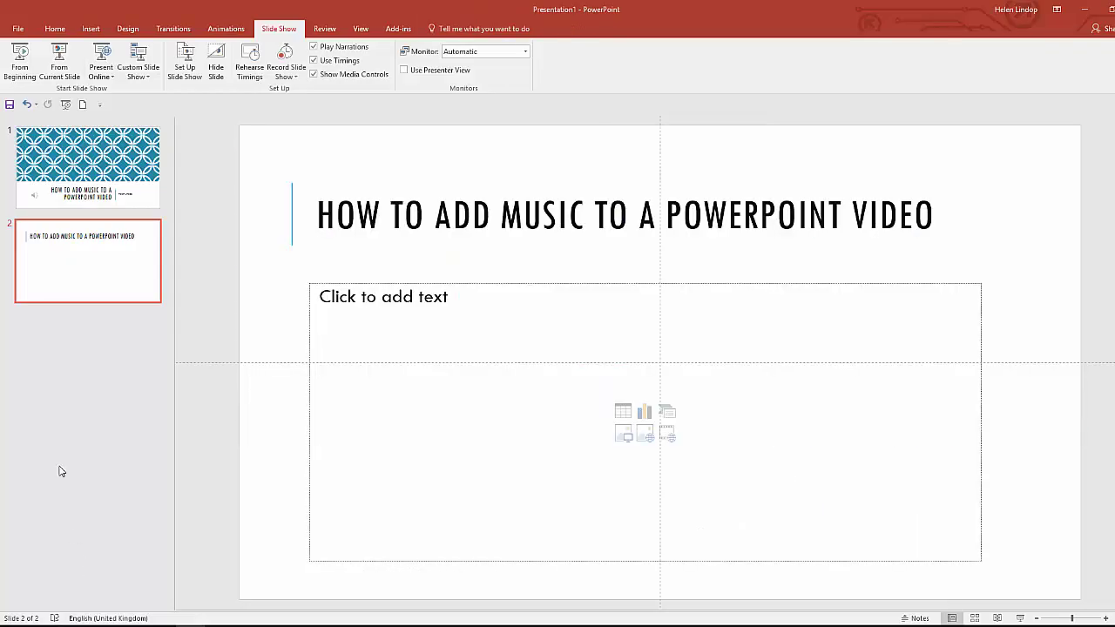
Select the title slide's audio clip and set it to start Automatically.
left_click(101, 165)
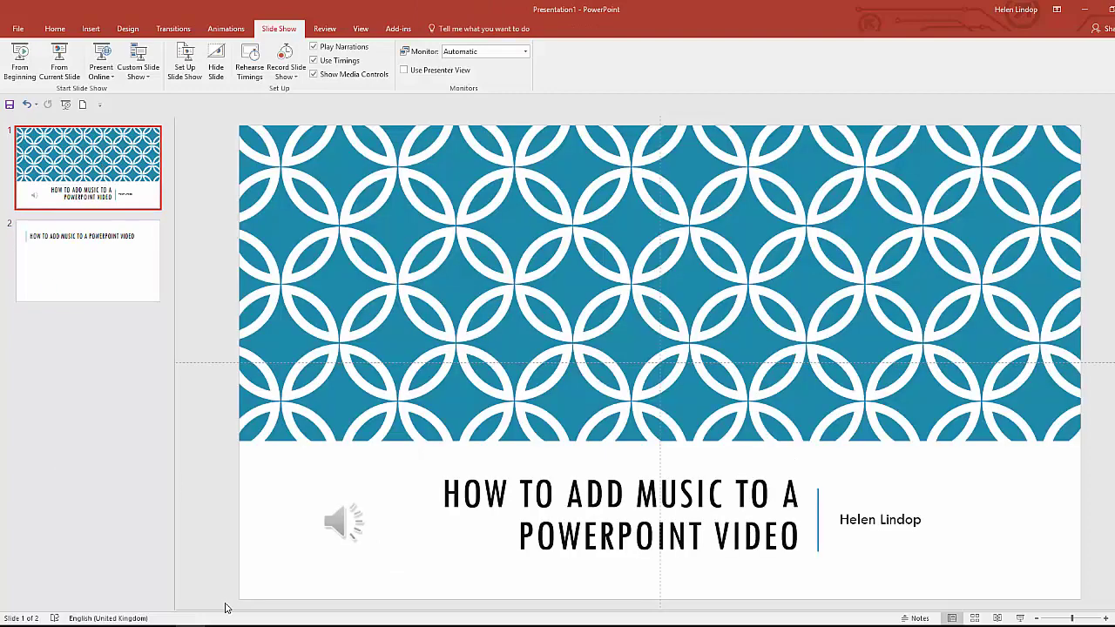
left_click(347, 526)
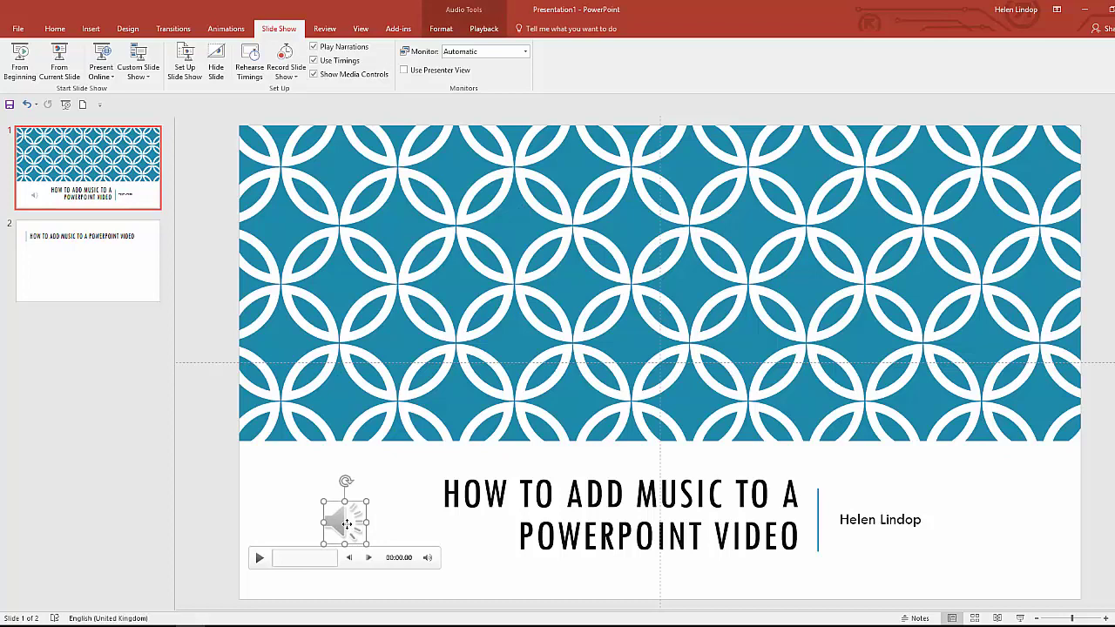
left_click(460, 7)
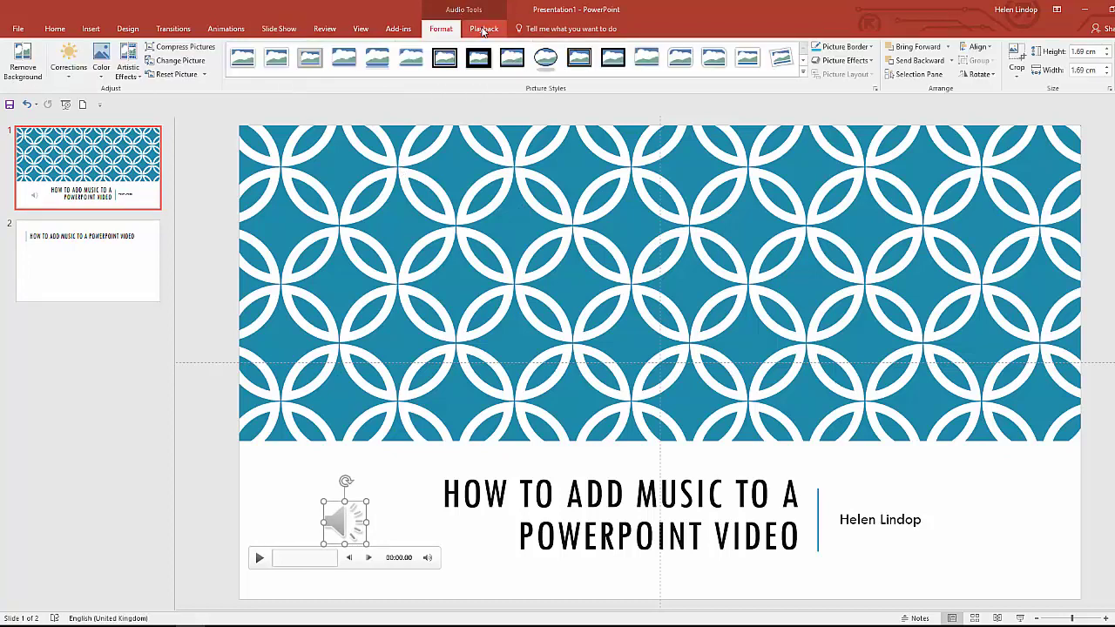
left_click(484, 29)
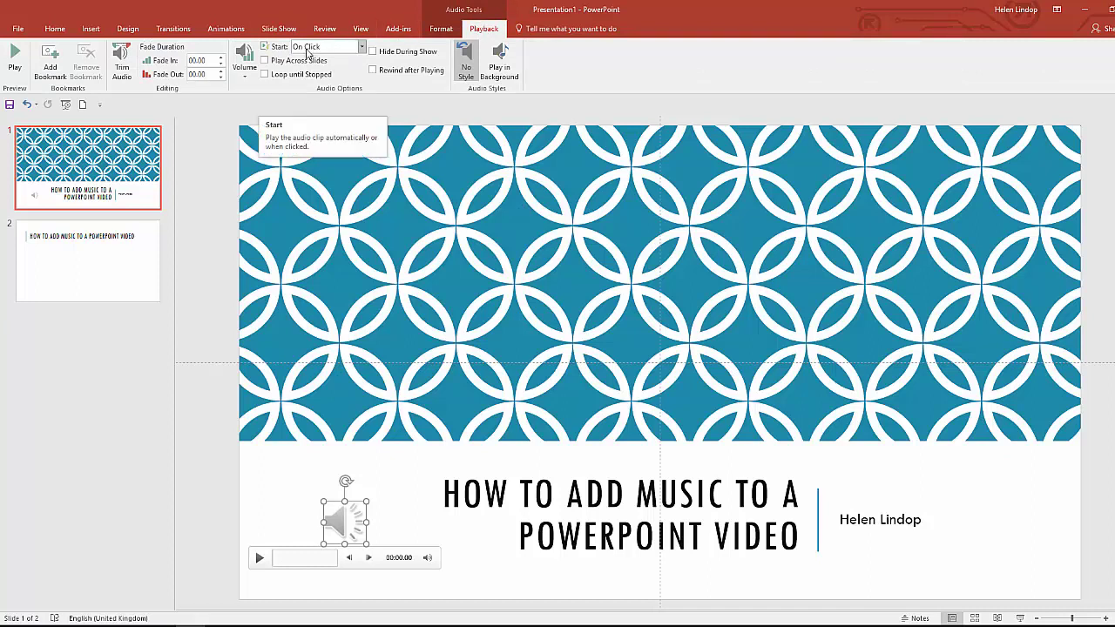
left_click(363, 48)
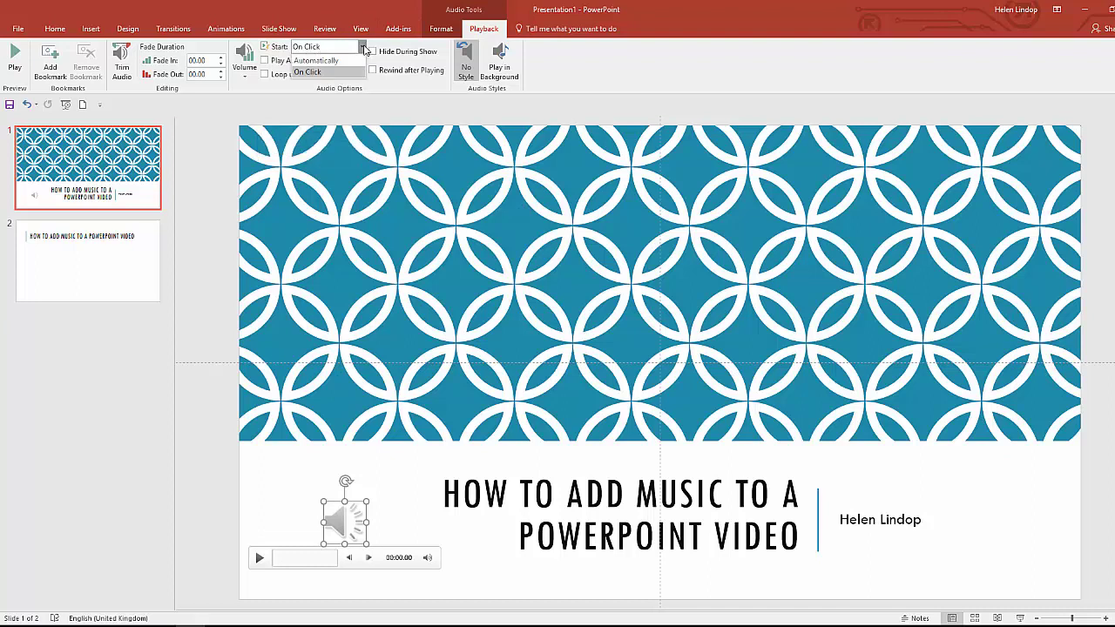
left_click(349, 60)
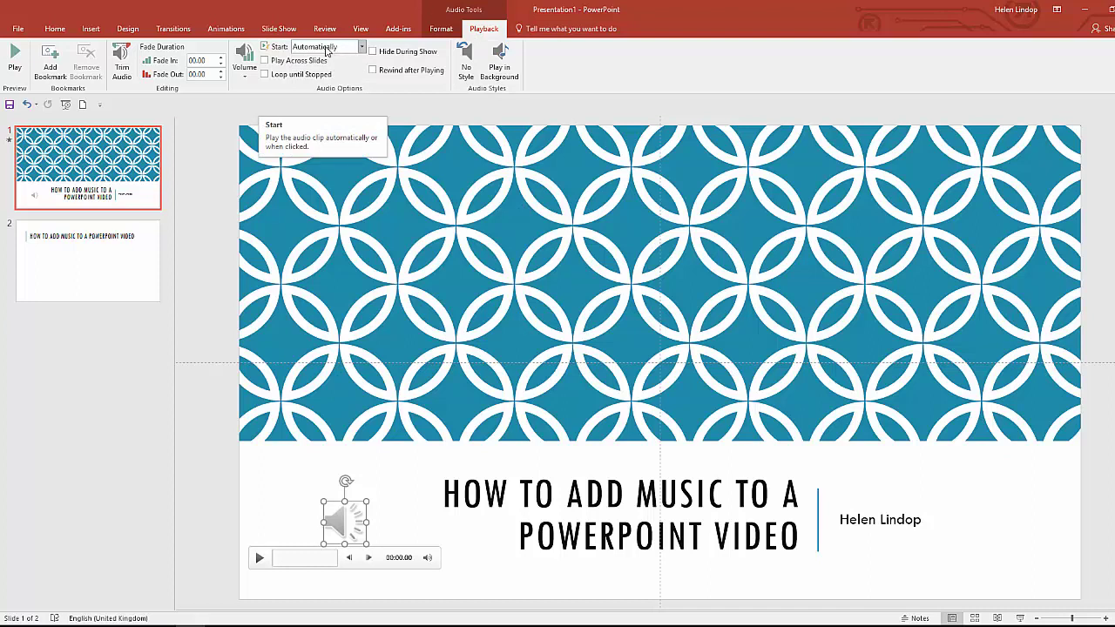
Turn on Play Across Slides and Loop until Stopped, and set the volume to Medium.
left_click(265, 61)
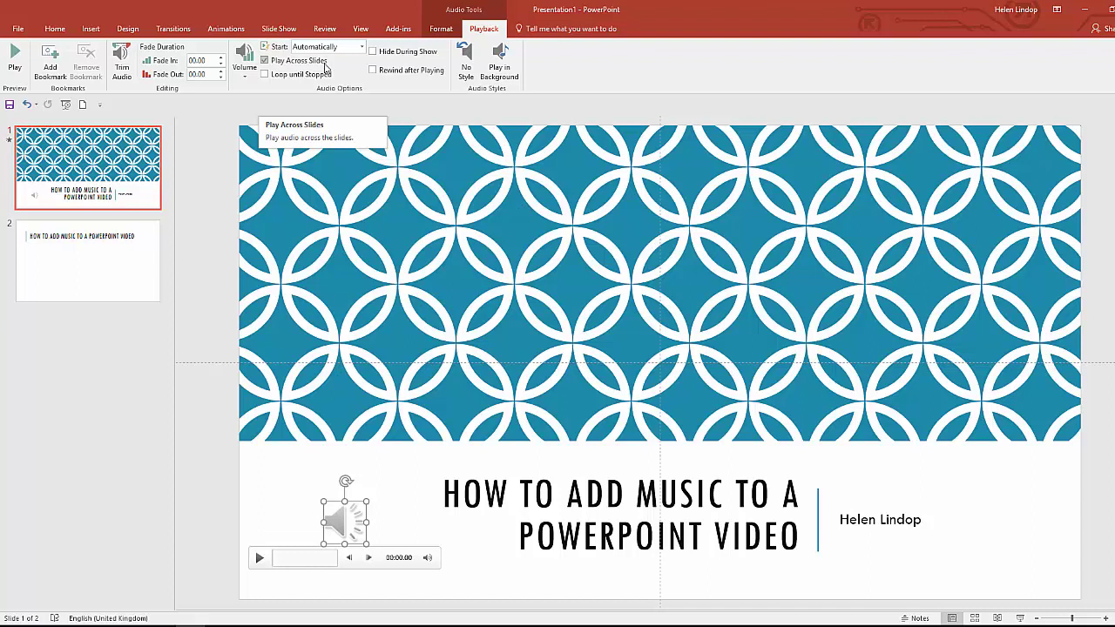
left_click(265, 75)
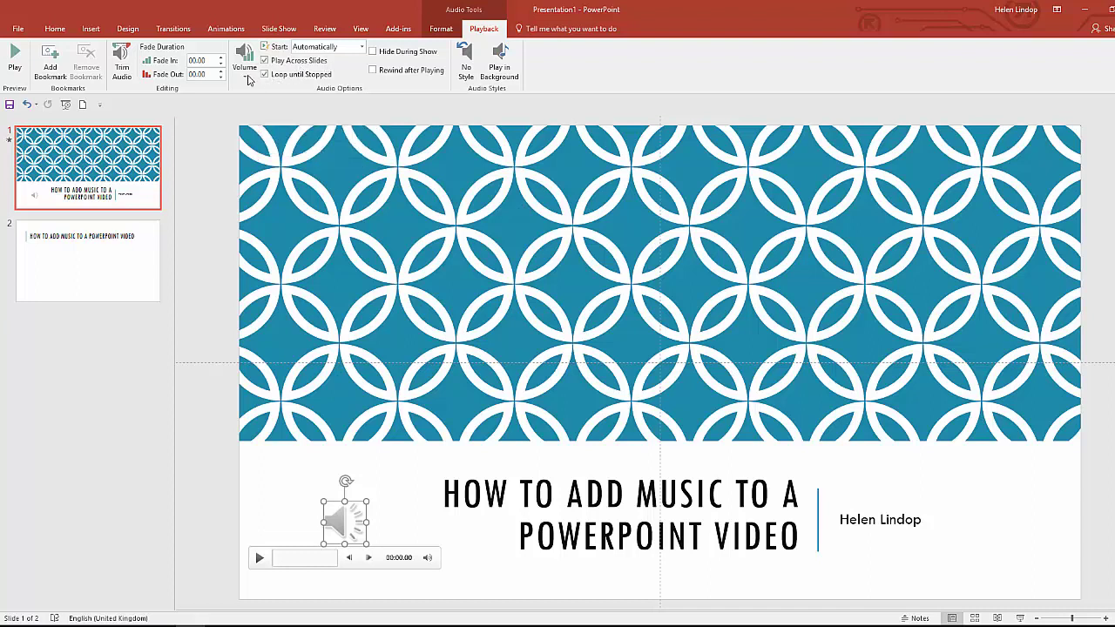
left_click(248, 76)
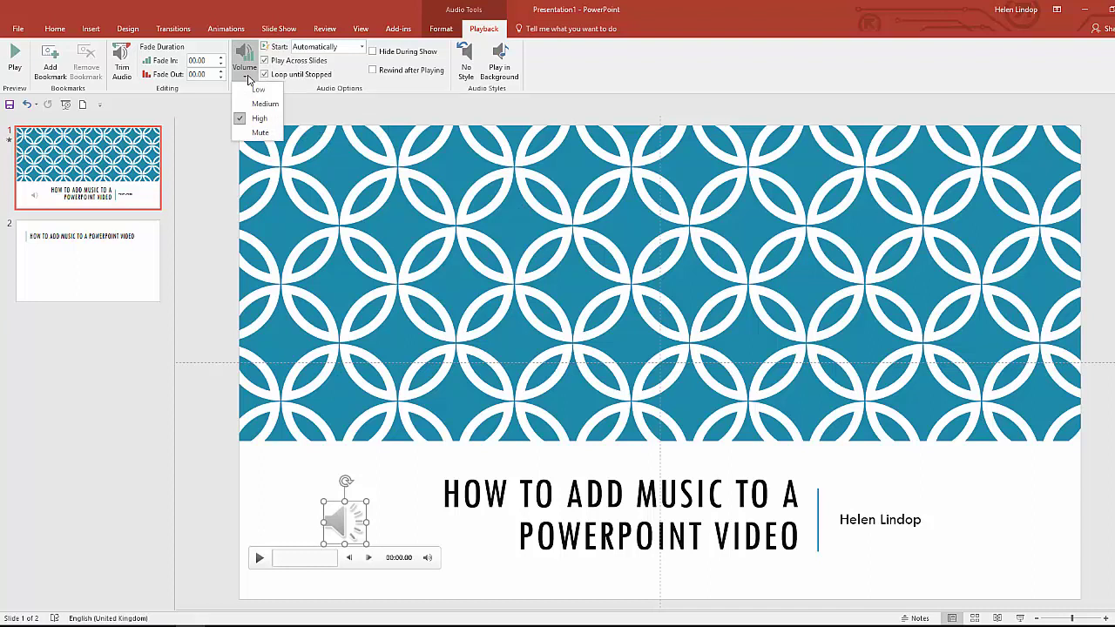
left_click(260, 106)
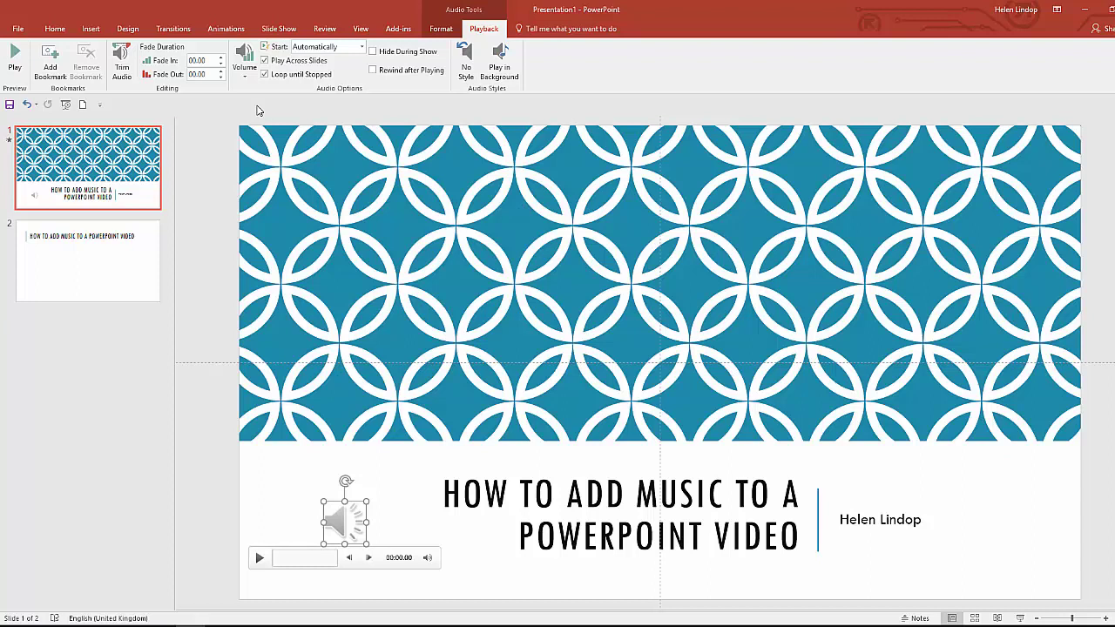
left_click(277, 29)
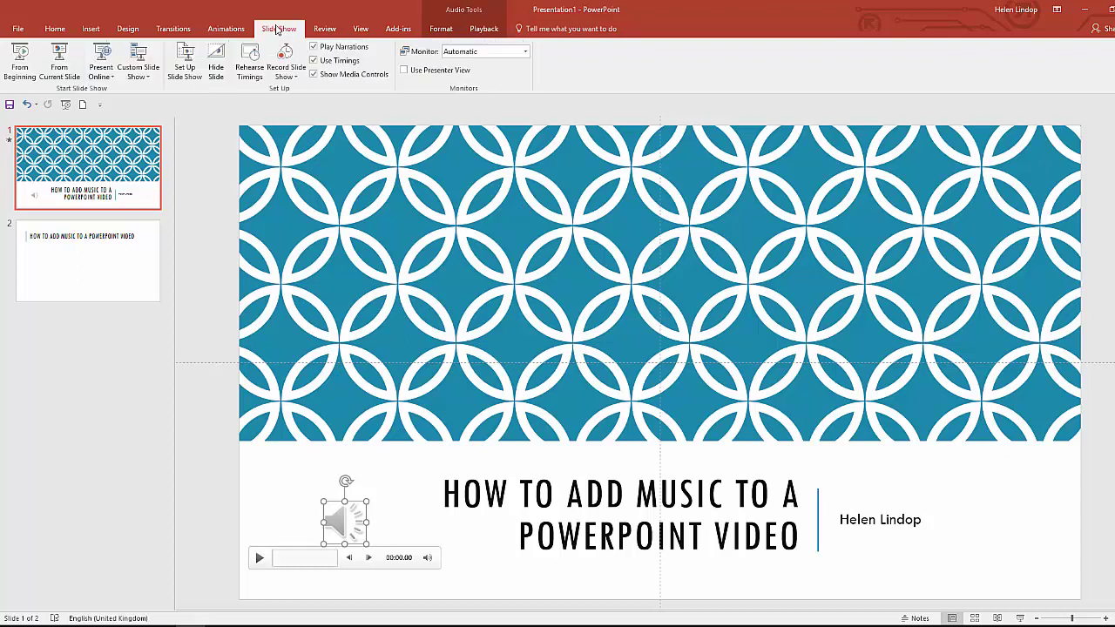
left_click(27, 62)
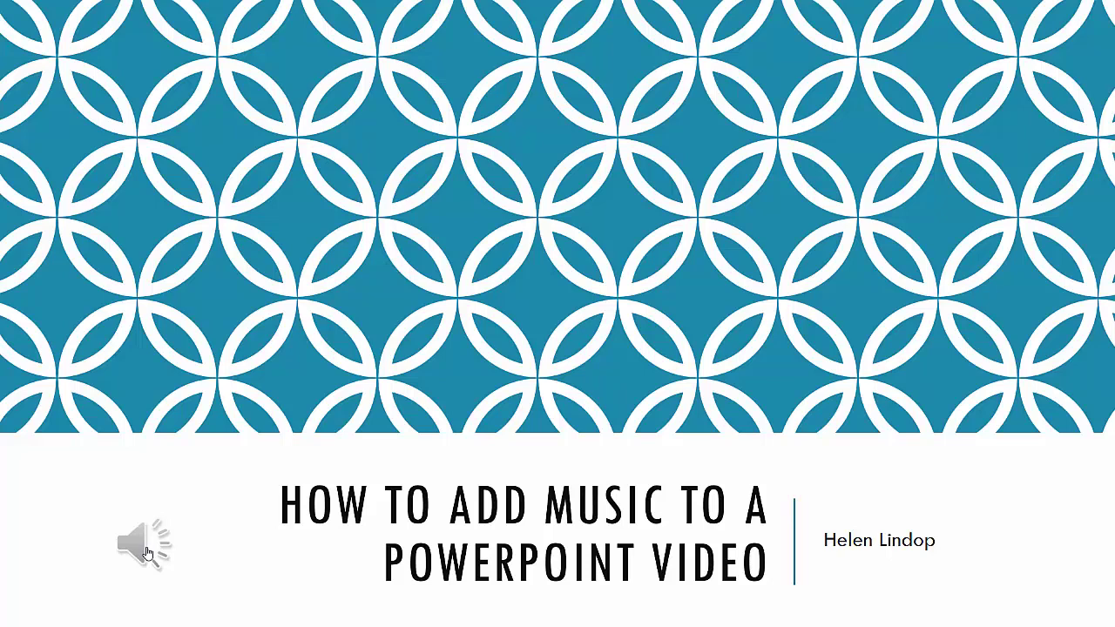
key("Escape")
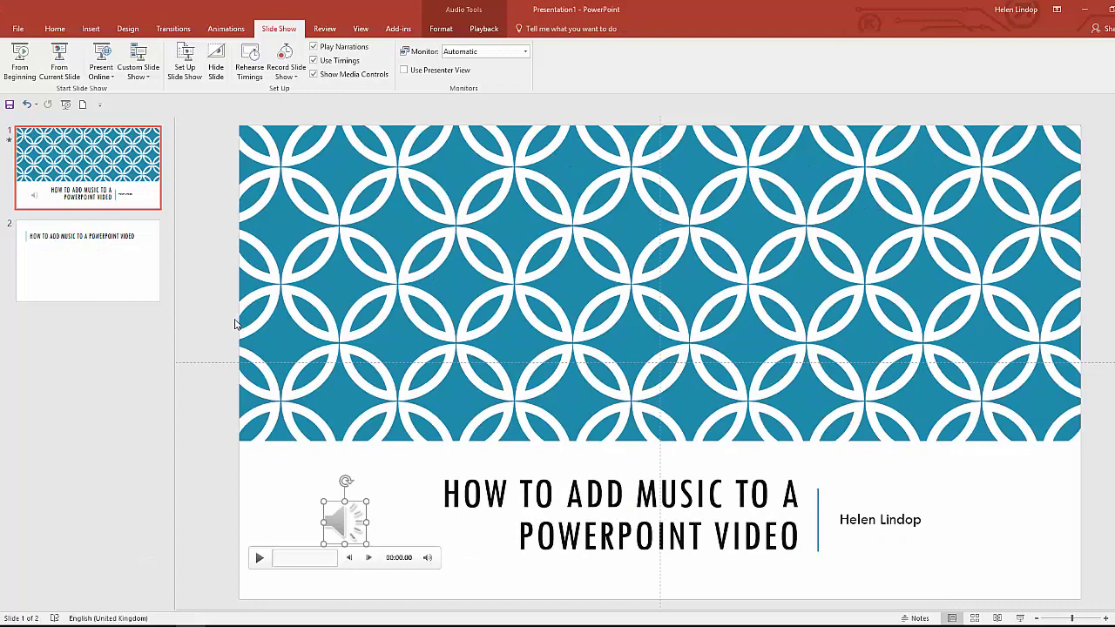
Enable Hide During Show so the title-slide audio icon is hidden in the show.
left_click(482, 31)
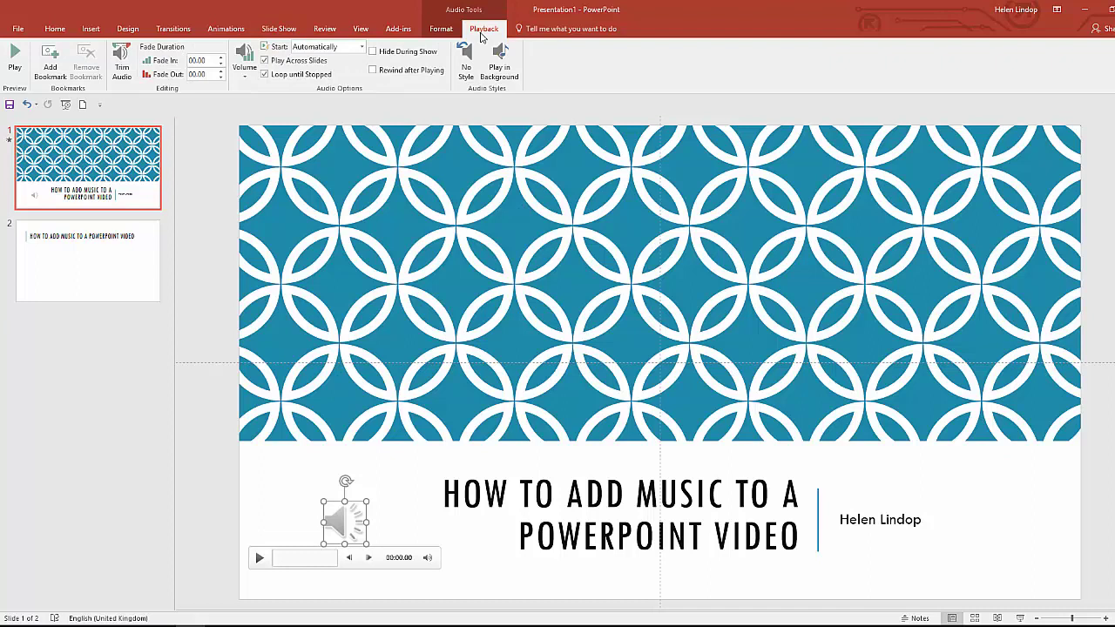
left_click(372, 53)
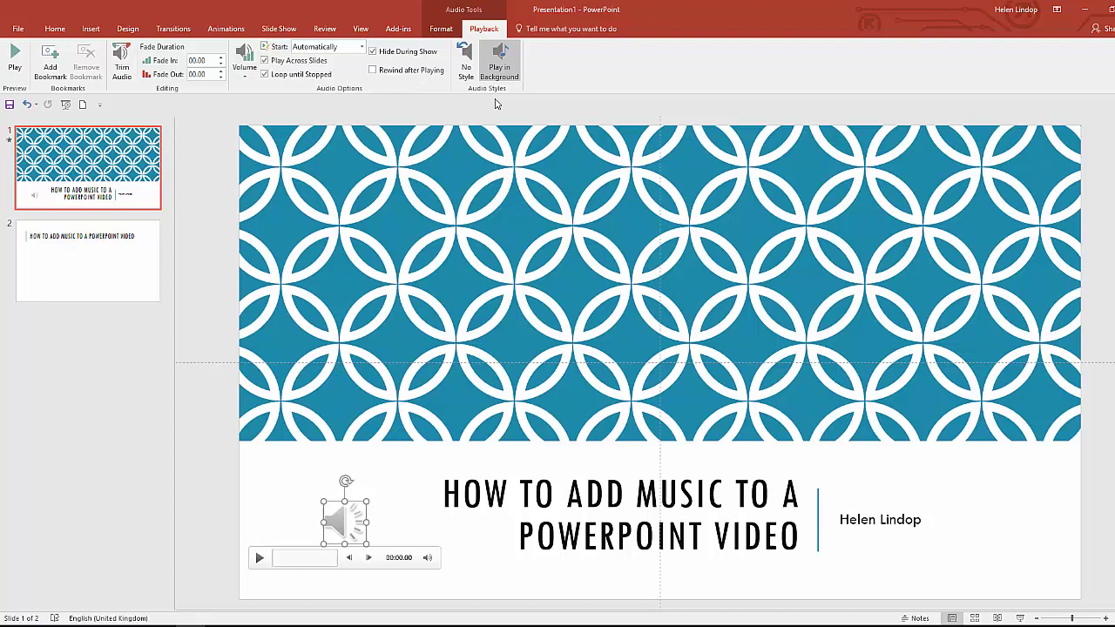
left_click(283, 30)
left_click(24, 66)
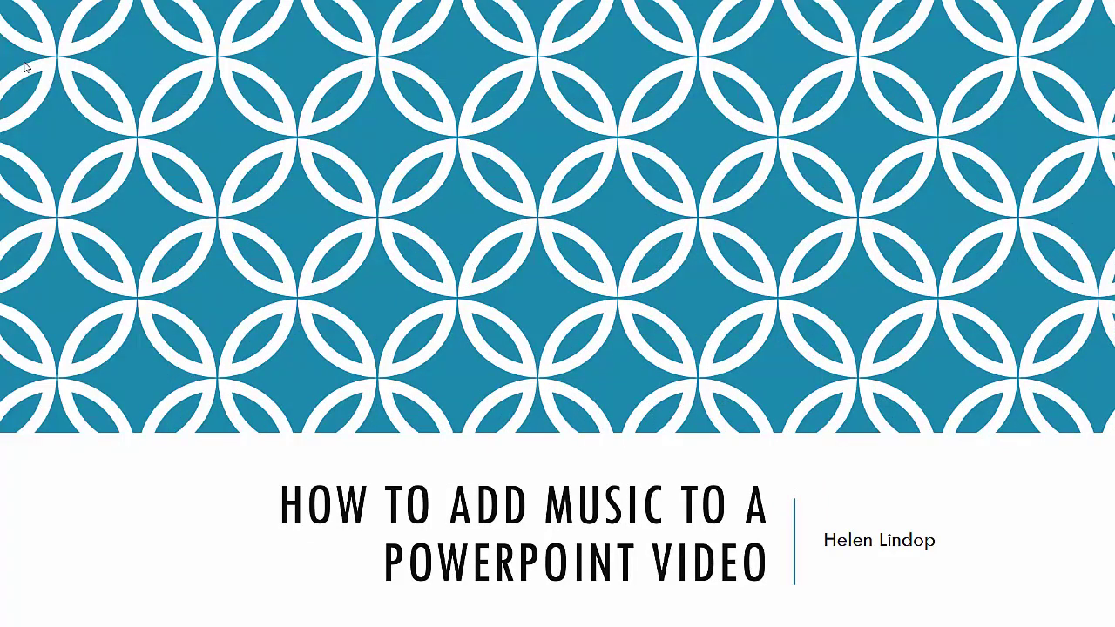
left_click(27, 67)
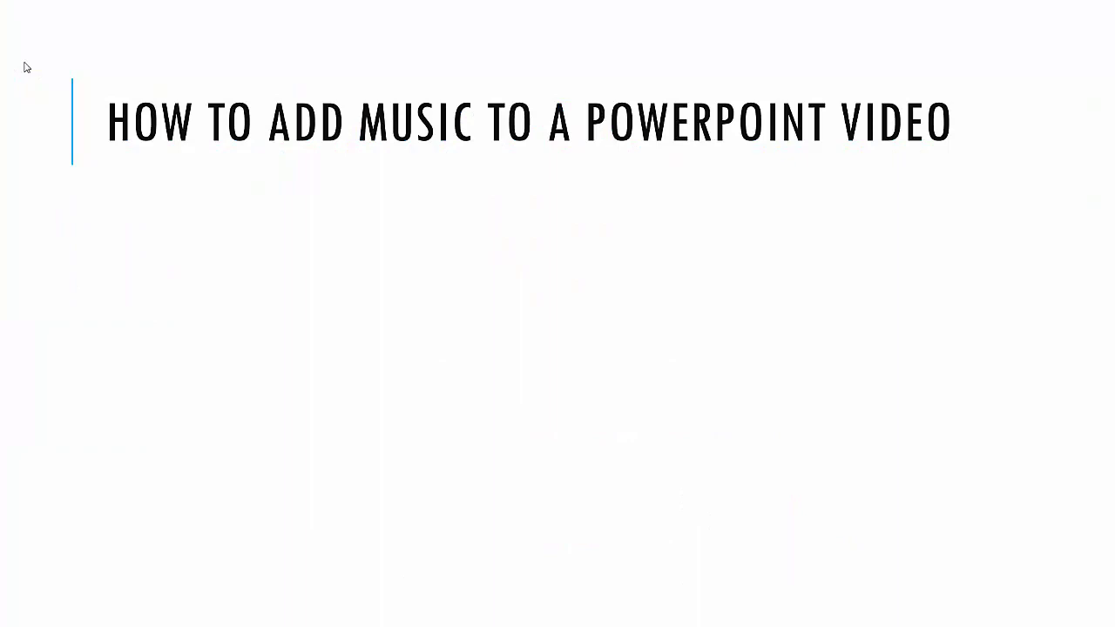
left_click(27, 67)
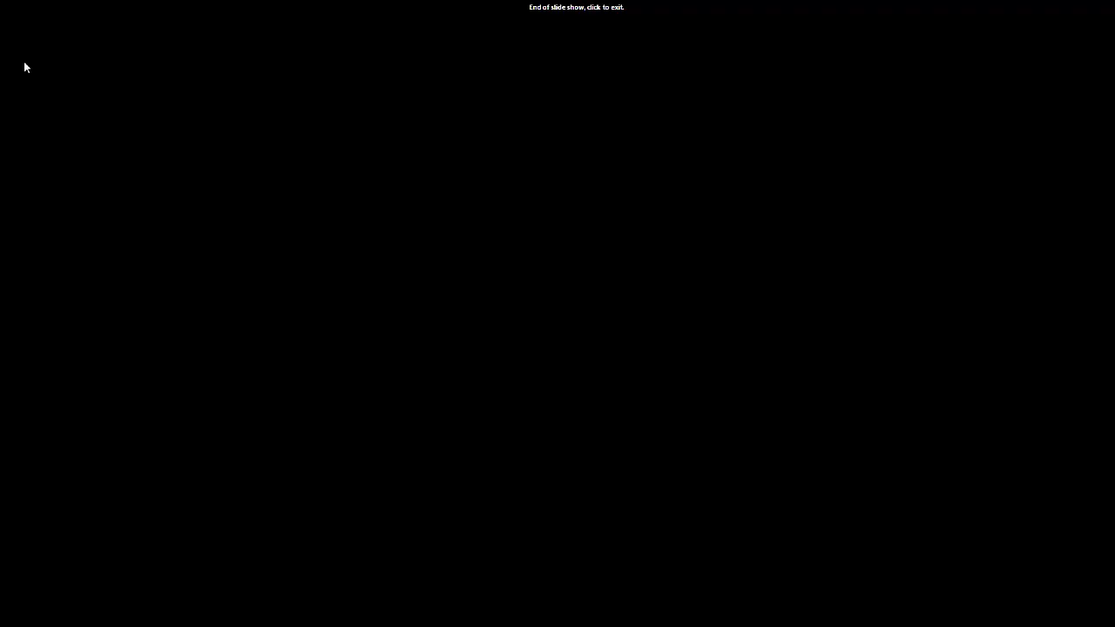
left_click(25, 67)
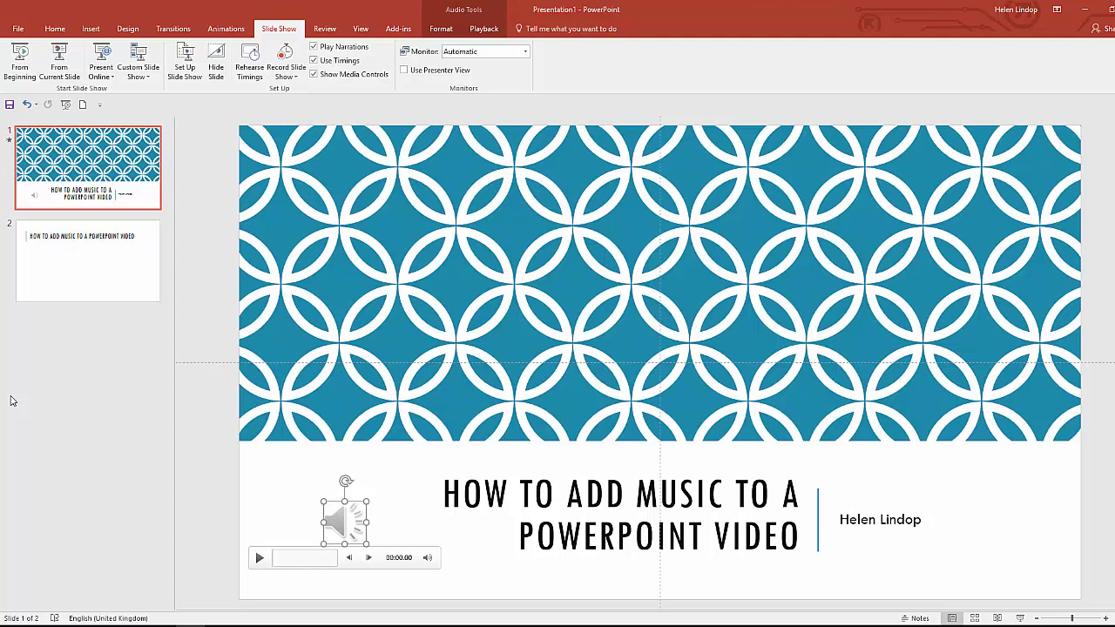
Bring up the Create a Video export options: Presentation Quality, 05.00 seconds per slide.
left_click(23, 29)
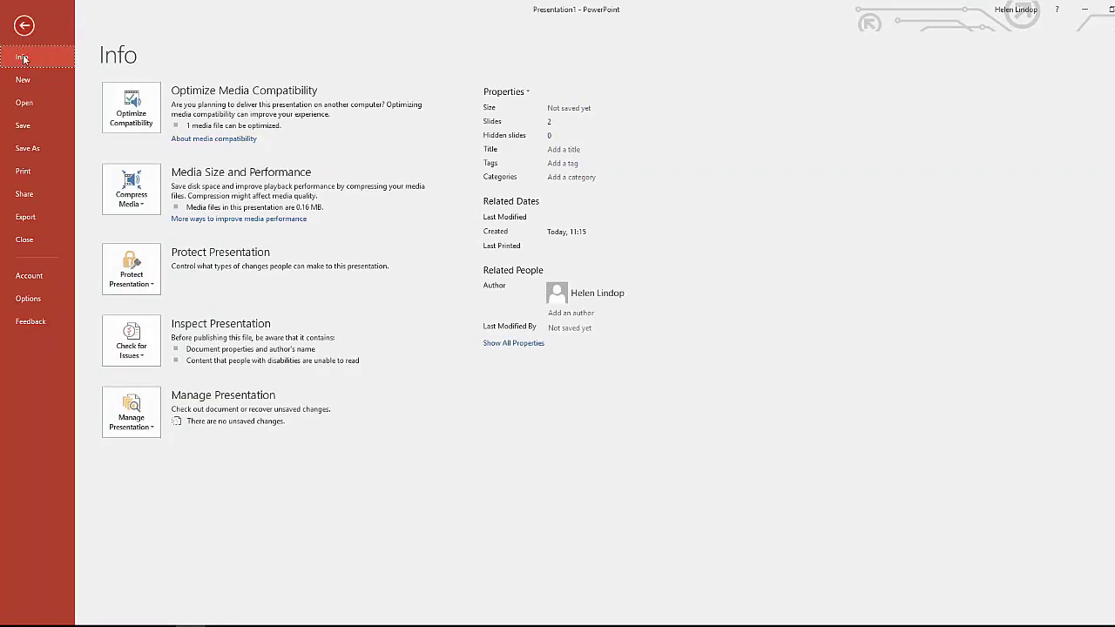
left_click(25, 218)
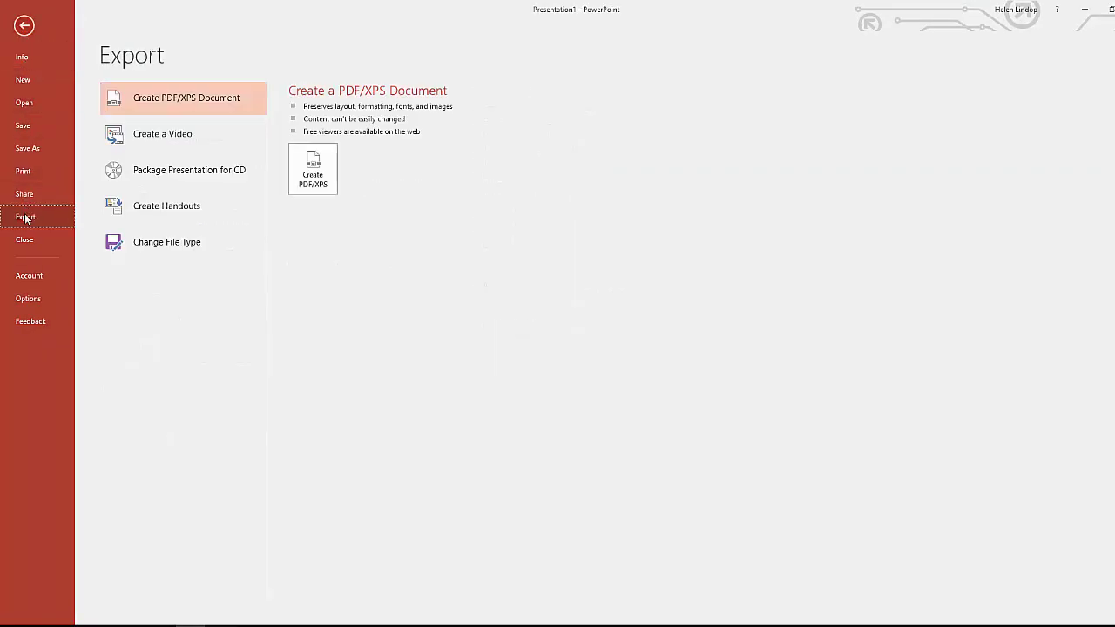
left_click(163, 139)
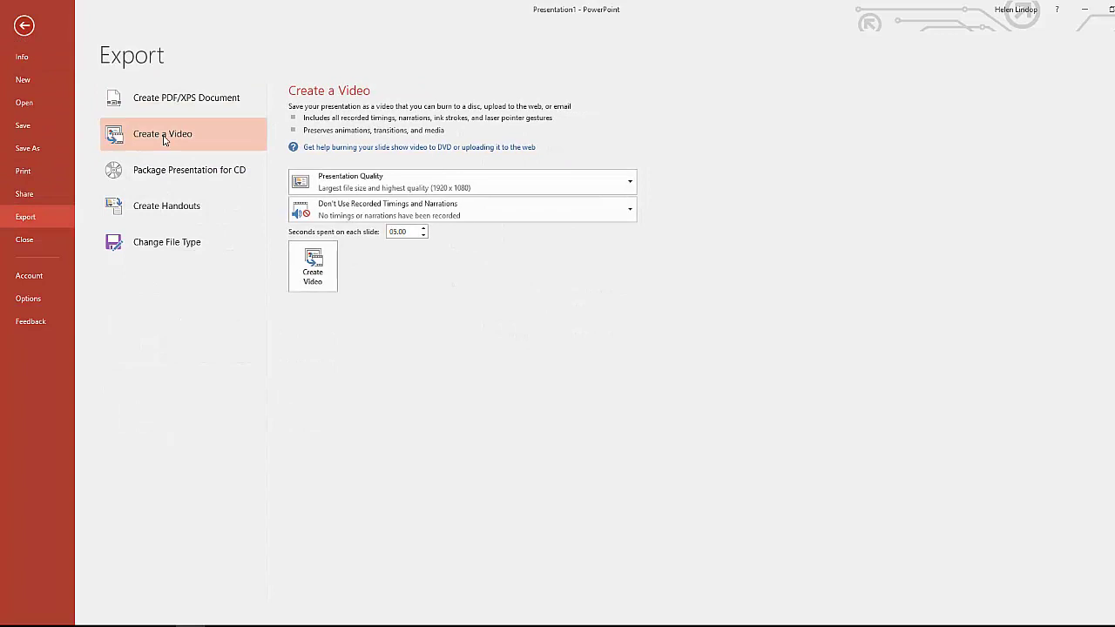